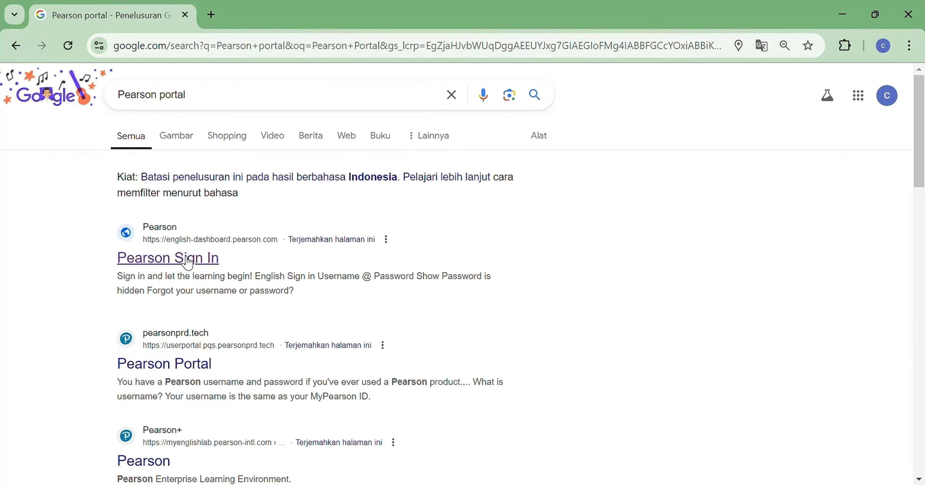
- Open the Pearson Sign In search result and sign in with the prefilled account credentials
left_click(188, 259)
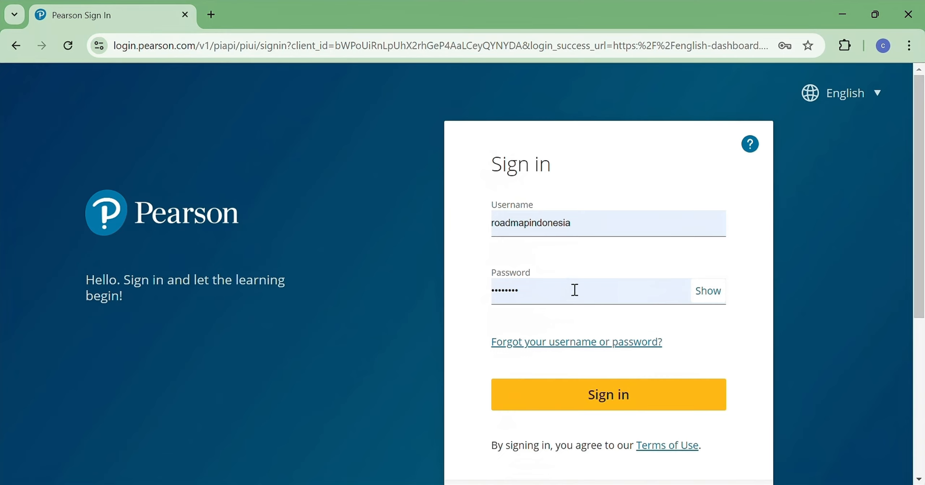
left_click(613, 402)
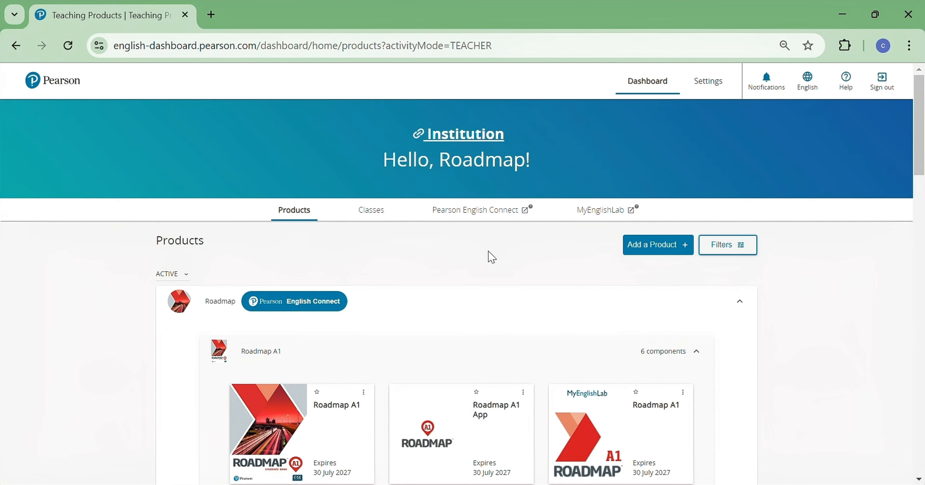
scroll(496, 246, "down", 3)
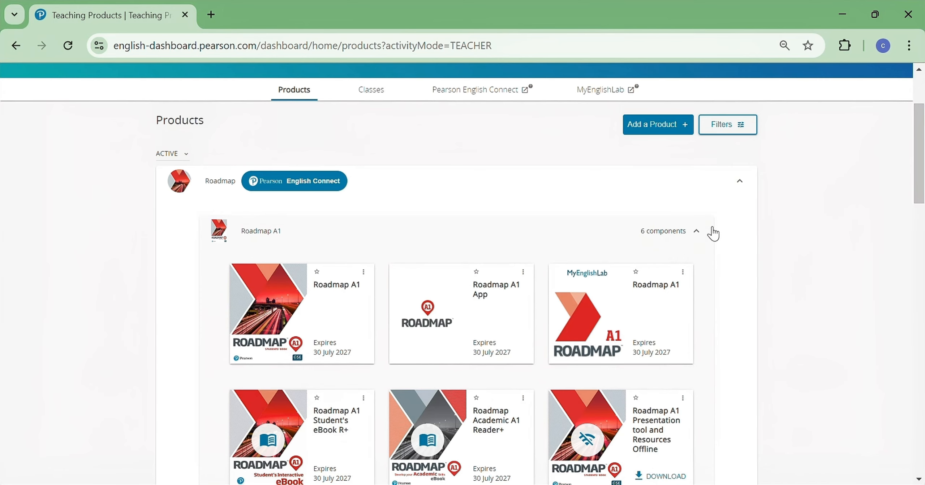
left_click(703, 233)
left_click(741, 185)
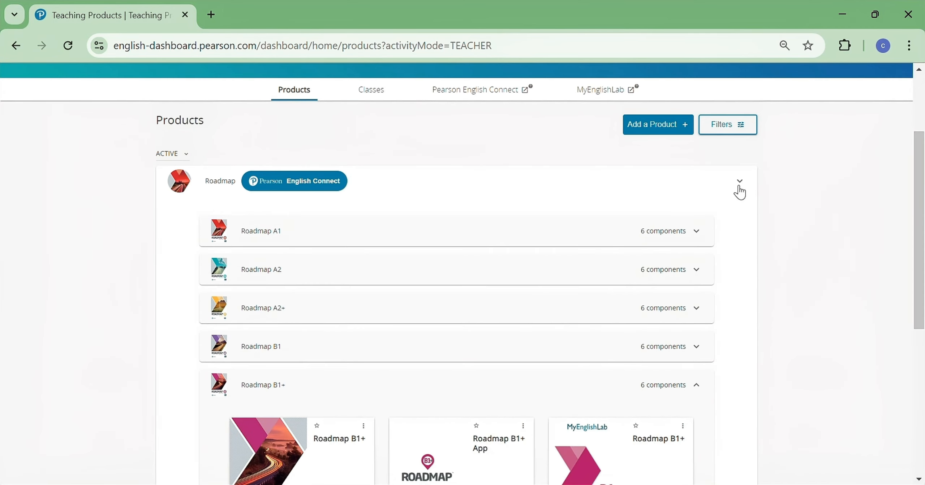
left_click(739, 242)
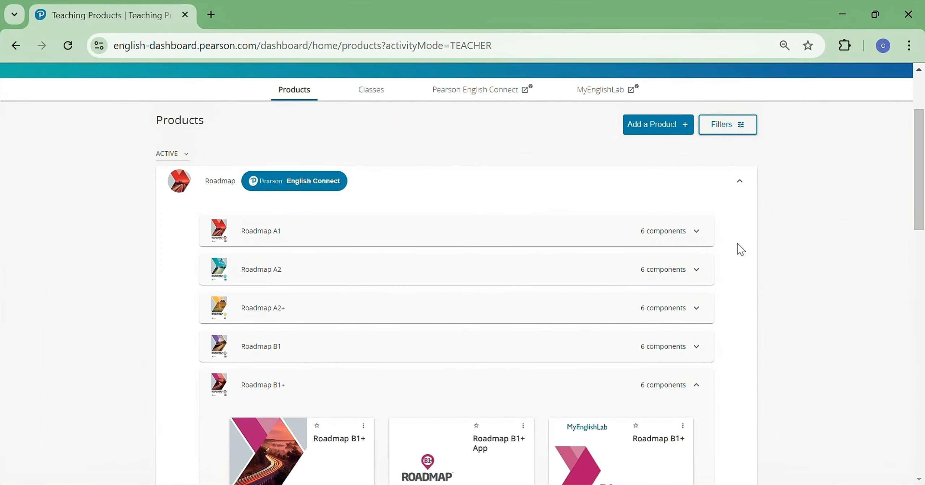
left_click(700, 239)
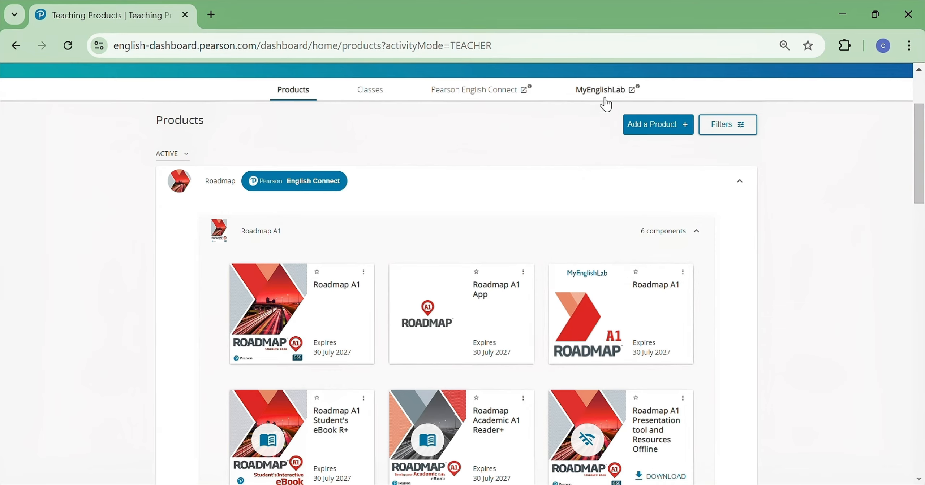
- Open Roadmap A1 in MyEnglishLab and view the student list of course 001_A1_WIB in course settings
left_click(603, 282)
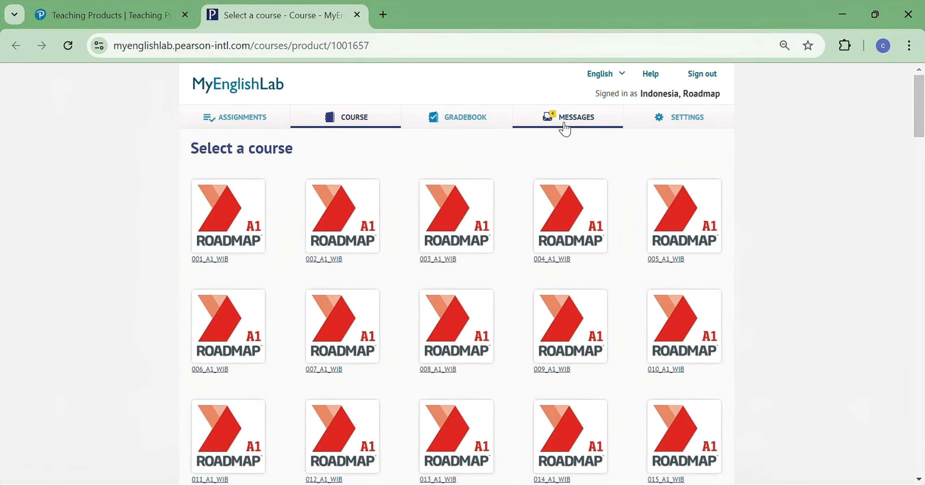
left_click(693, 119)
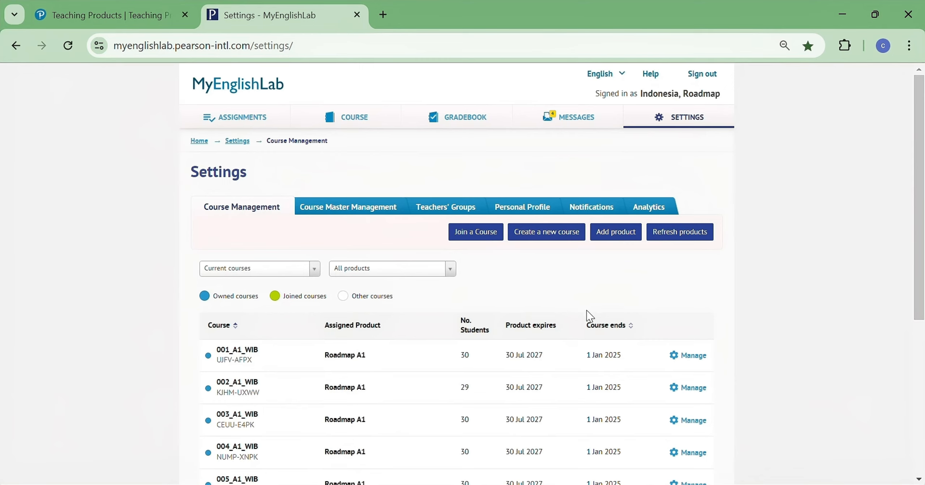
left_click(693, 356)
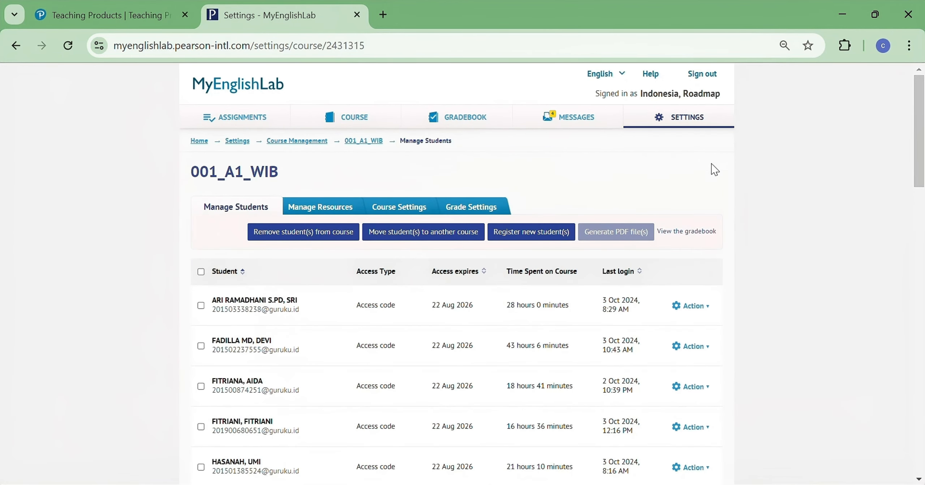
left_click(689, 122)
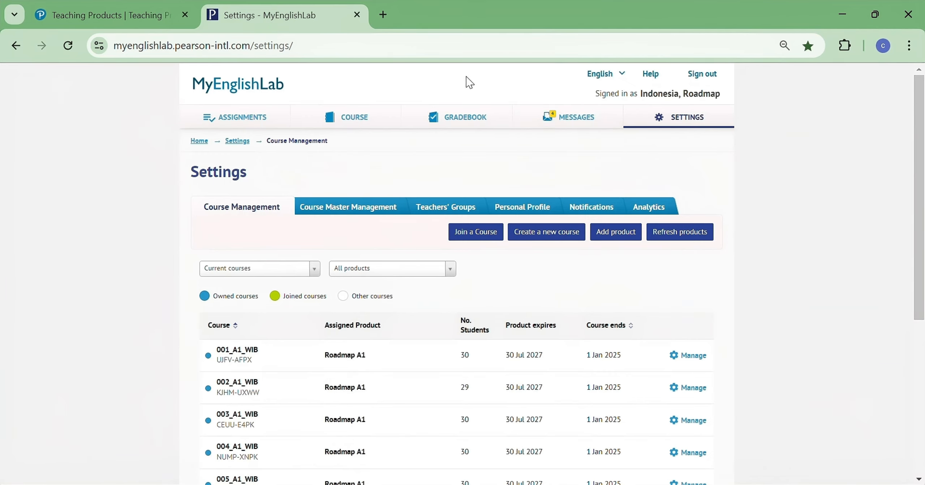
- Open the gradebook and switch the course to Trial_A1 by searching for trial
left_click(474, 121)
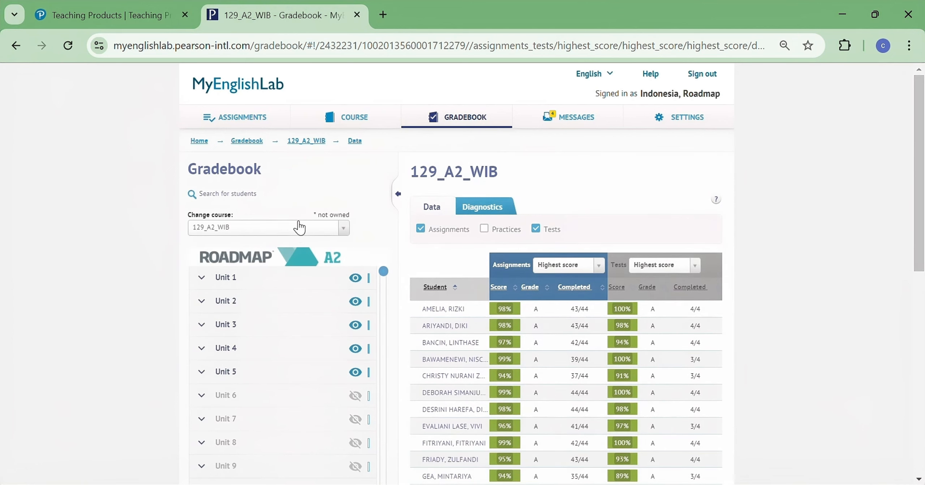
left_click(300, 228)
type("trial")
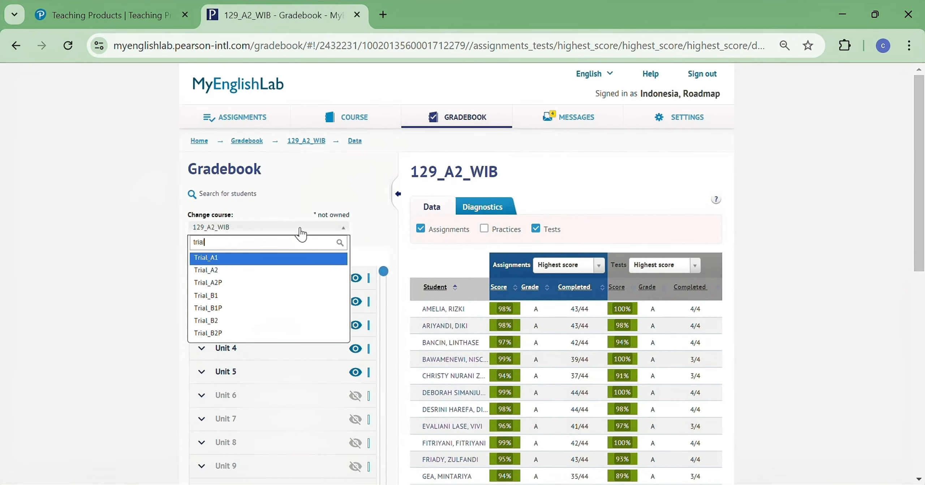
left_click(272, 263)
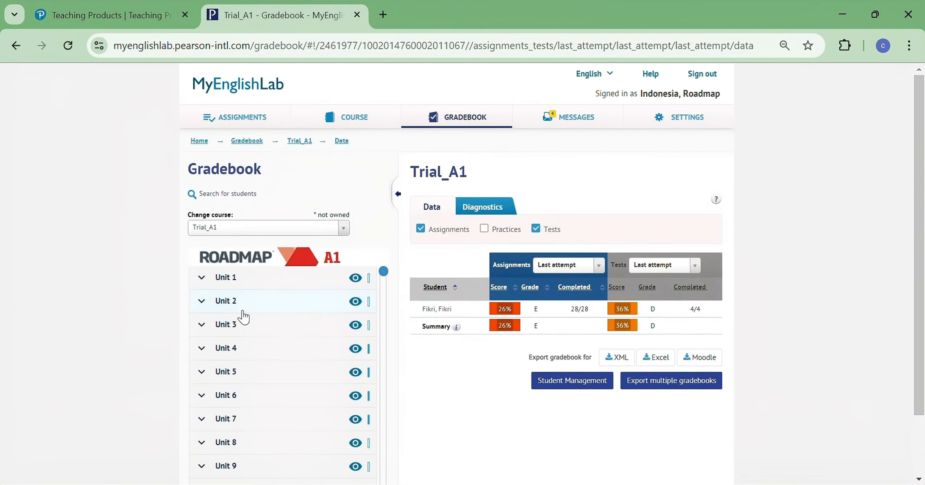
- Review the Trial_A1 gradebook results for Unit 4, the student's activity scores, and the Unit Tests
left_click(248, 357)
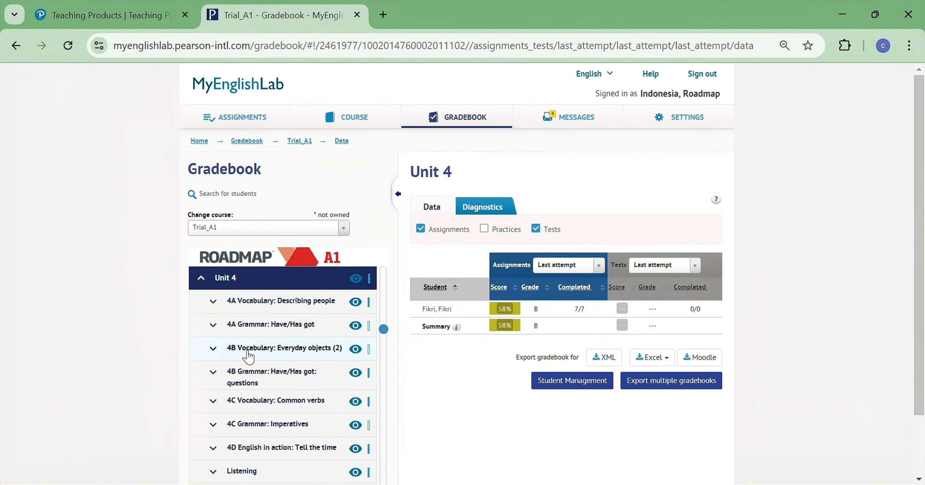
left_click(448, 312)
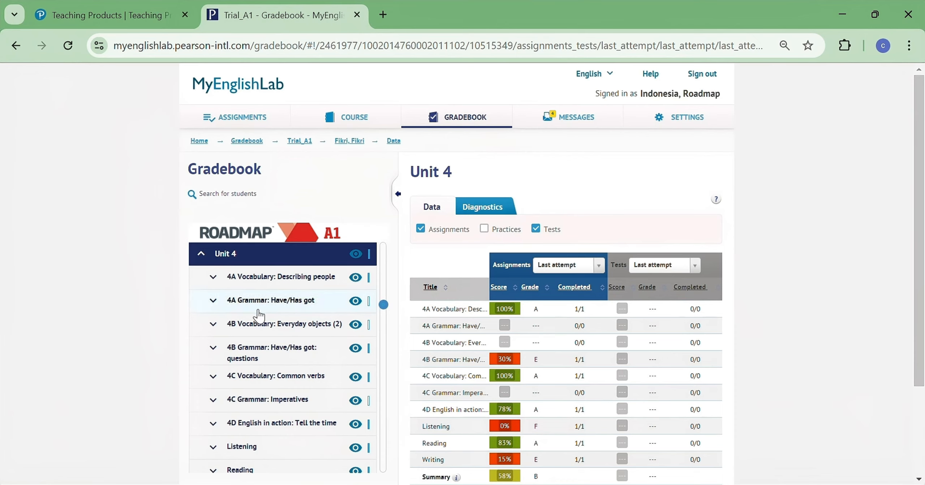
scroll(254, 323, "down", 5)
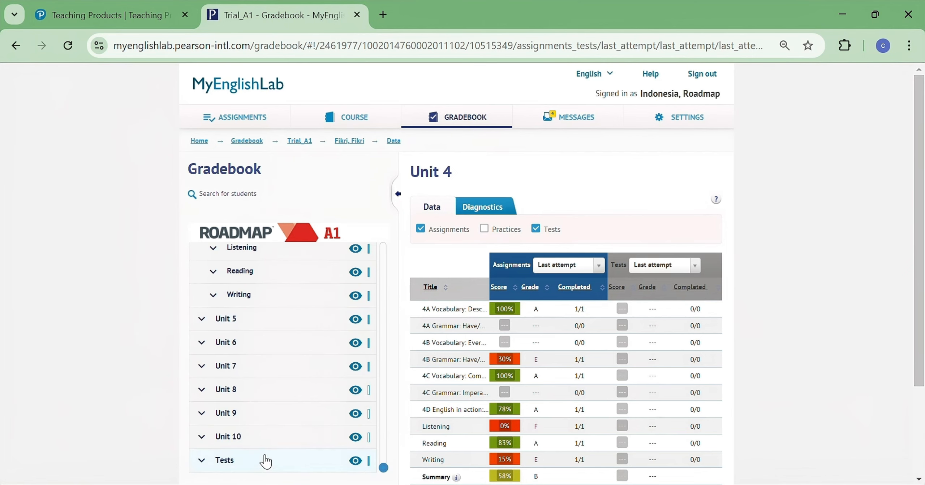
left_click(249, 468)
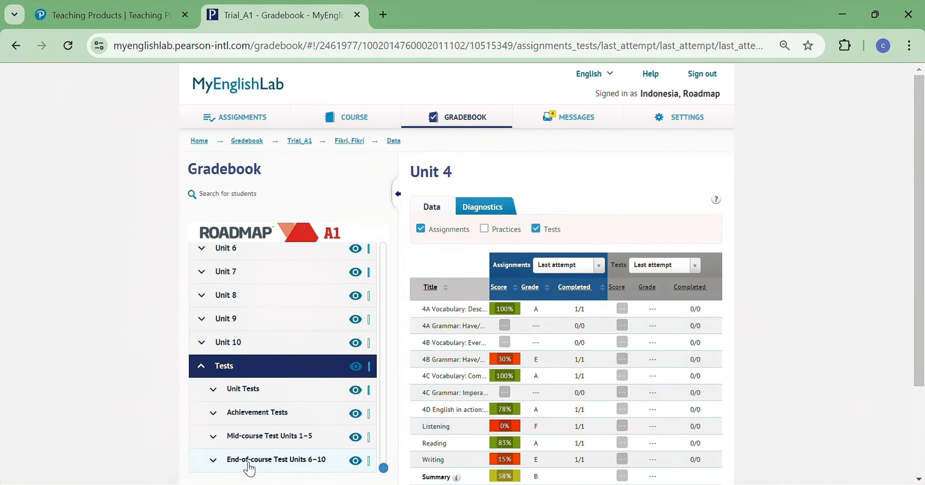
left_click(244, 388)
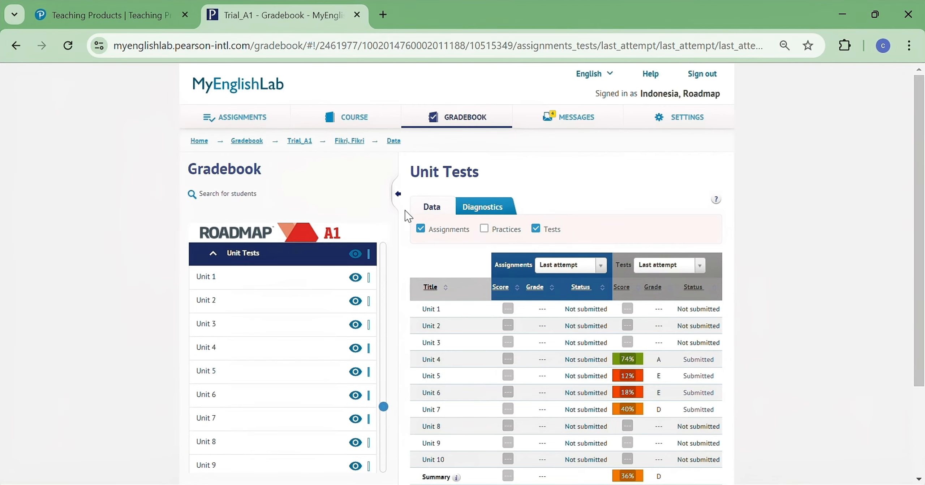
- Open the Trial_A1 course content and go to Unit 8
left_click(350, 115)
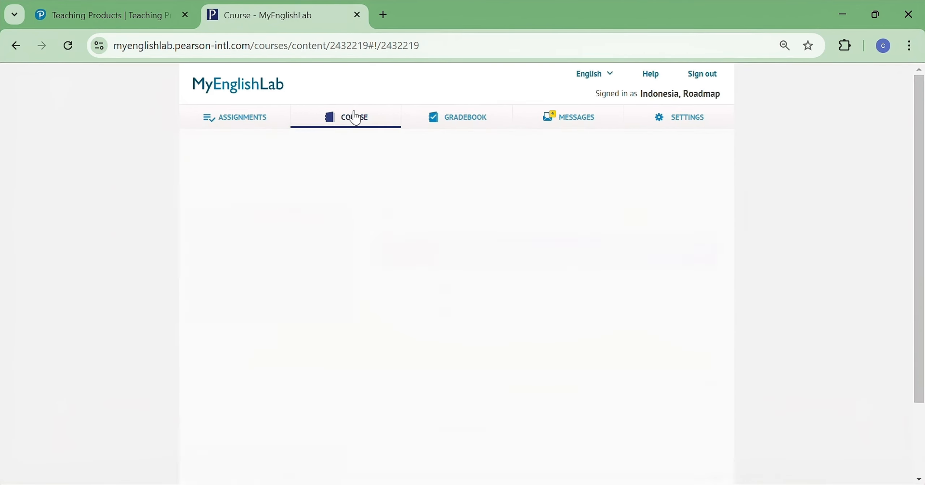
left_click(367, 162)
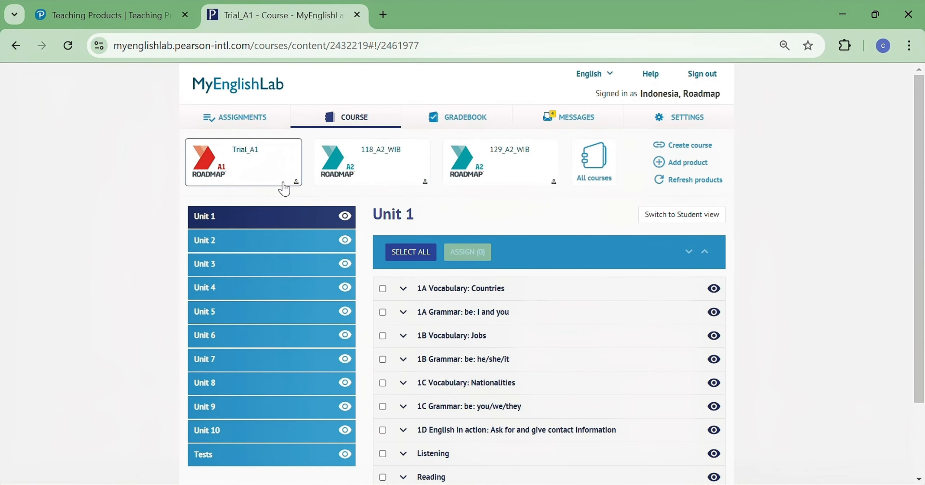
left_click(230, 383)
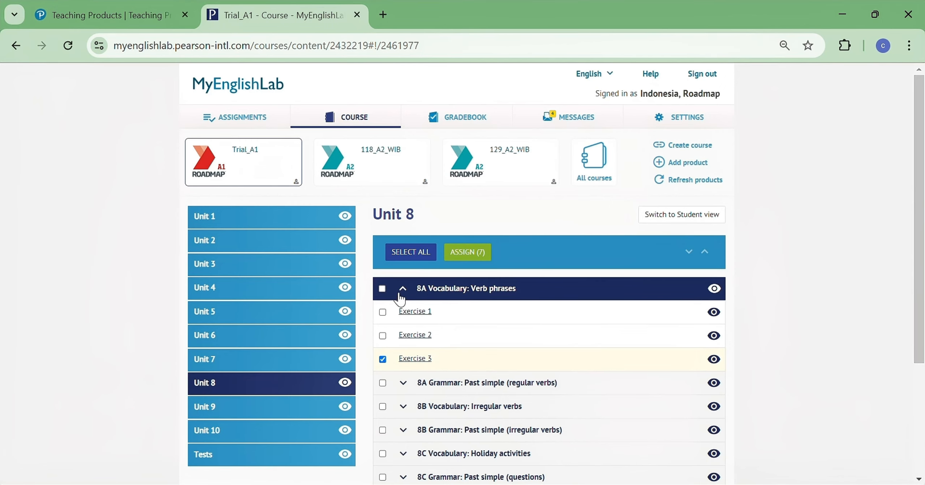
- Expand the Unit 8 activity groups to examine which exercises are selected
scroll(433, 403, "down", 3)
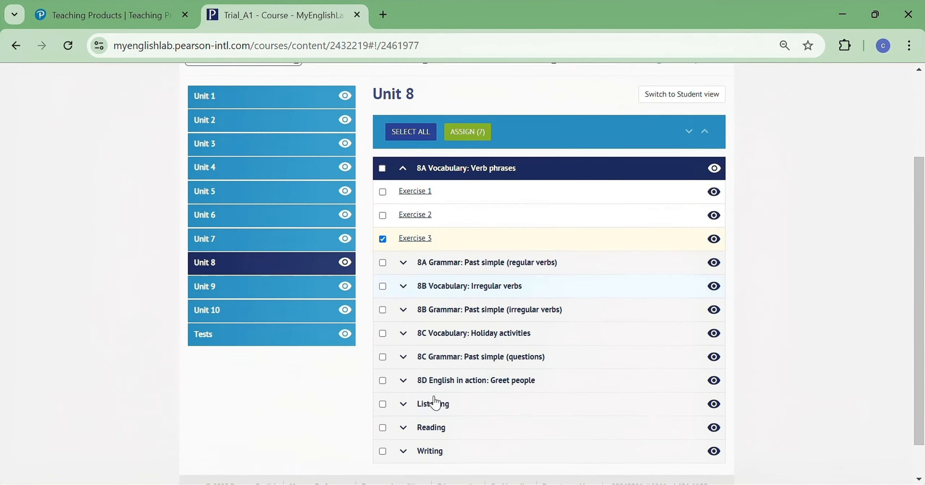
left_click(410, 295)
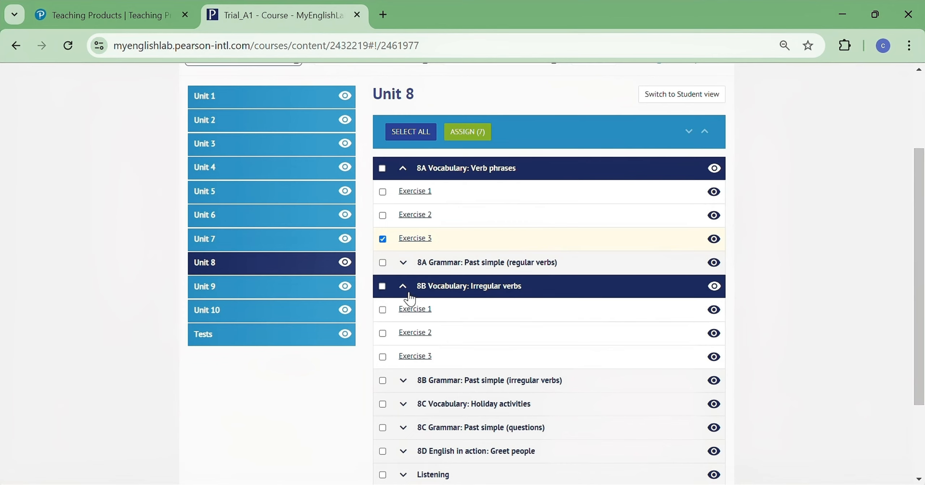
left_click(406, 383)
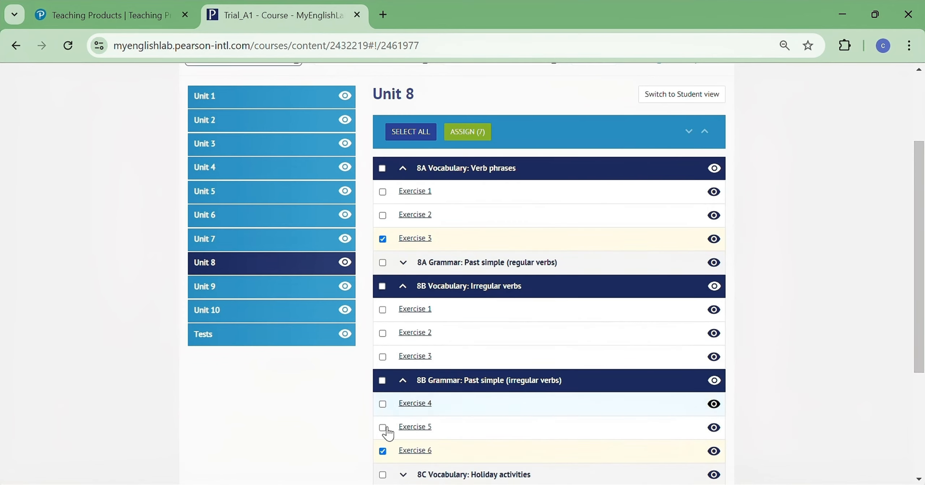
left_click(404, 287)
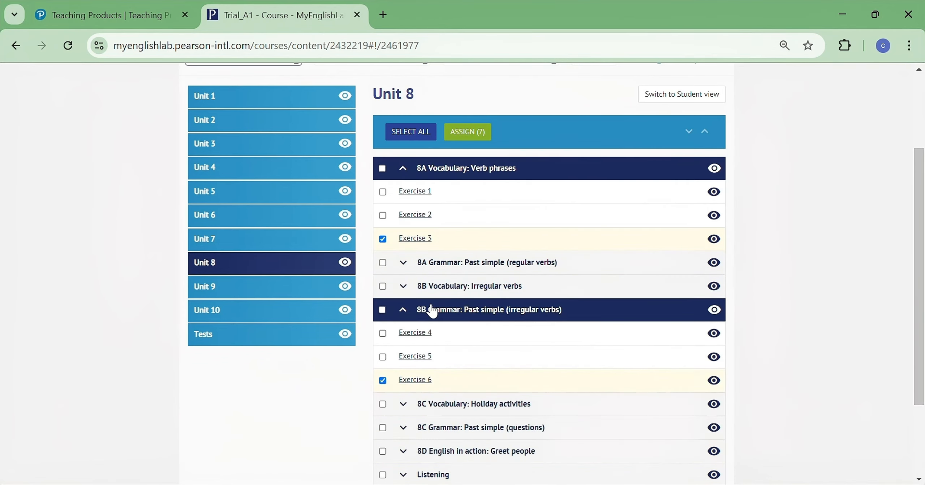
scroll(432, 311, "down", 3)
left_click(408, 316)
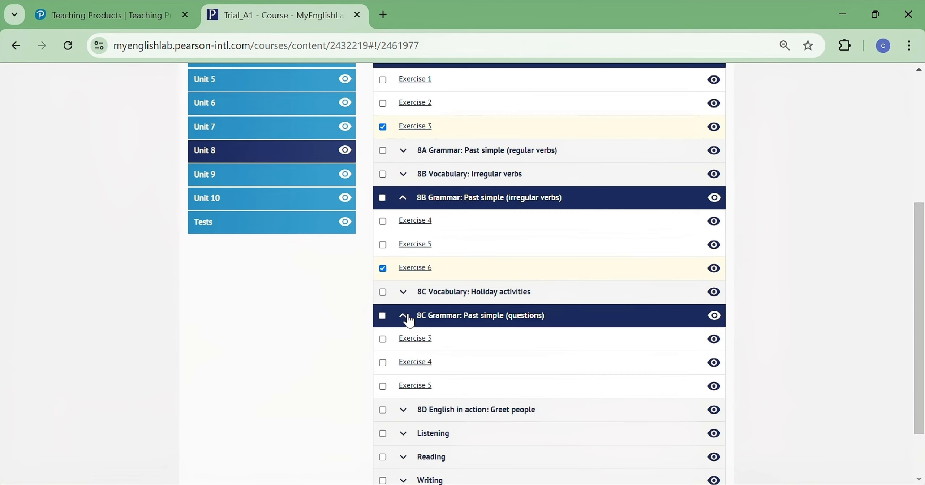
left_click(407, 317)
left_click(404, 293)
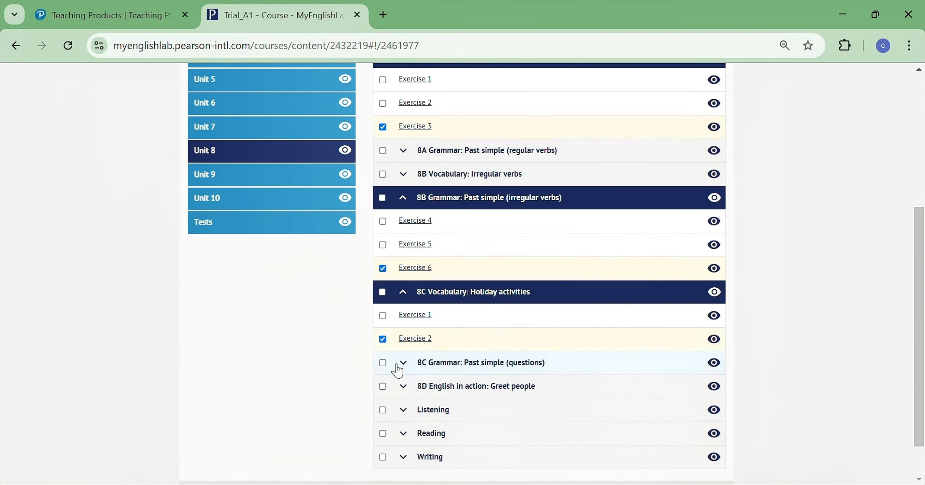
left_click(418, 384)
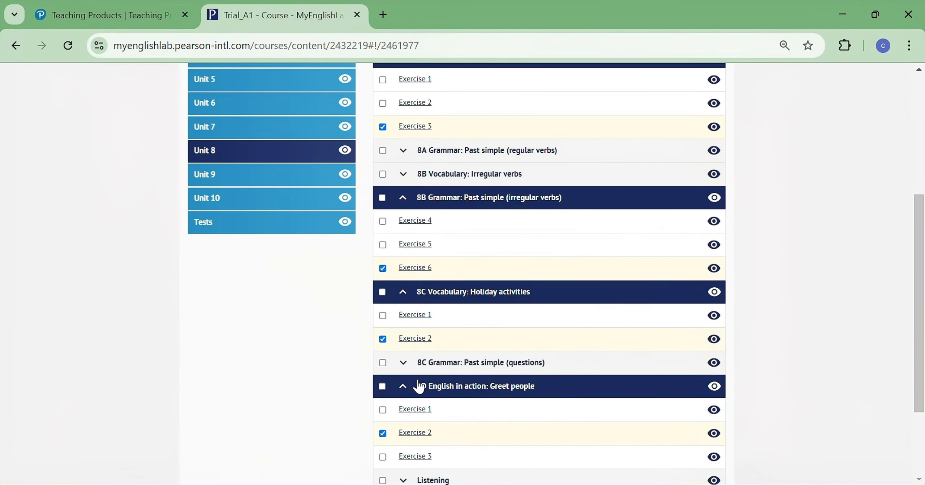
scroll(409, 357, "down", 3)
left_click(406, 365)
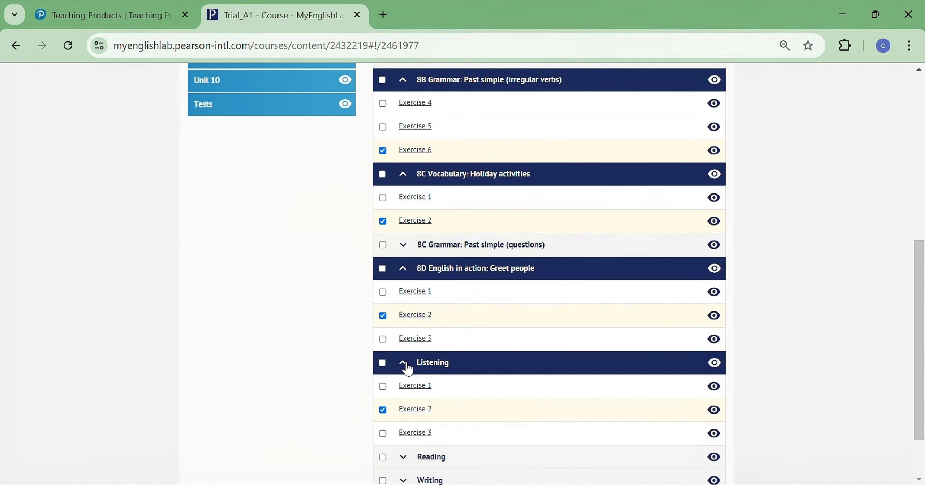
scroll(415, 390, "down", 2)
left_click(413, 385)
scroll(413, 386, "down", 2)
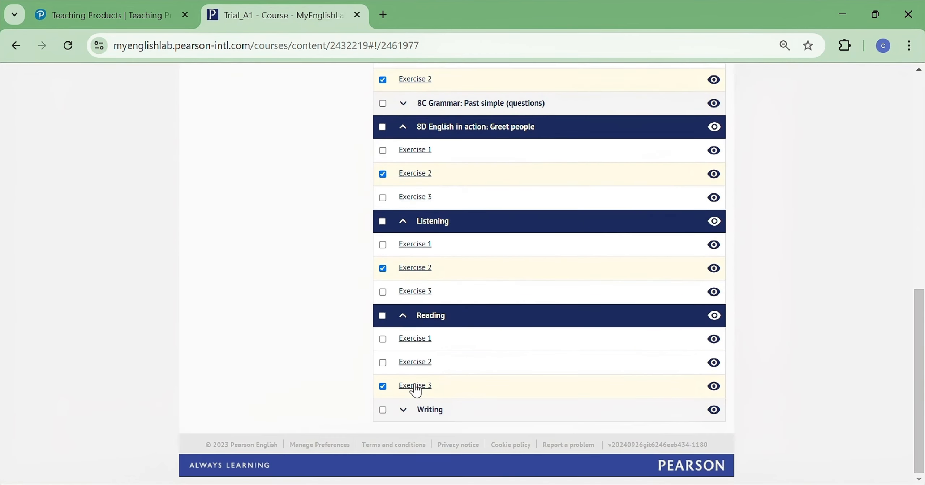
left_click(410, 413)
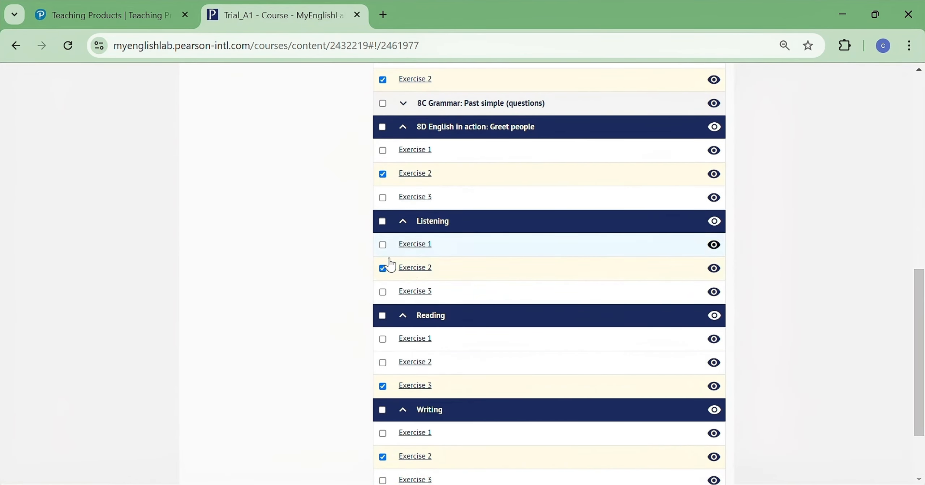
scroll(397, 296, "up", 12)
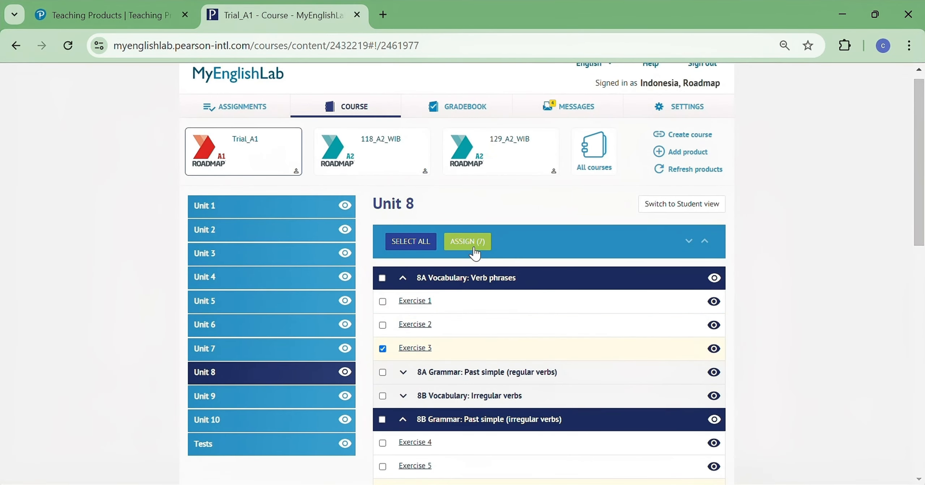
- Start assigning the 7 selected exercises to all students, including students who join the course later
left_click(475, 249)
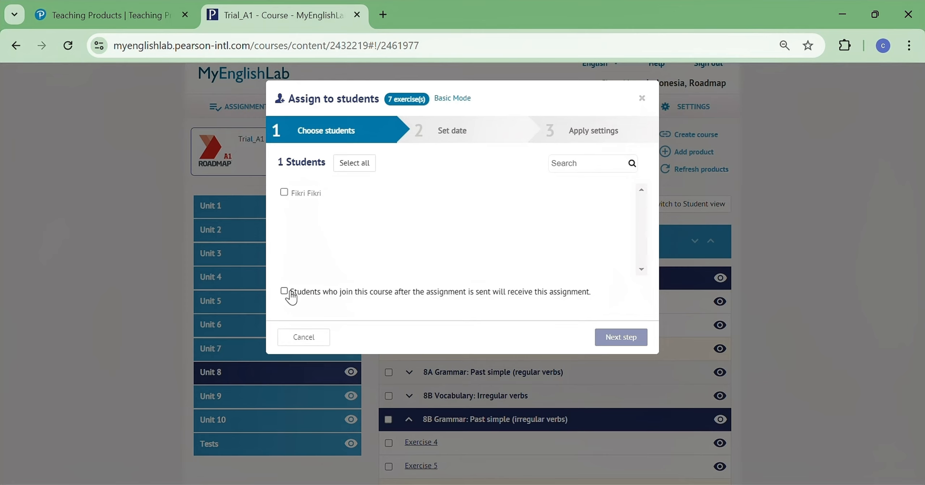
left_click(291, 294)
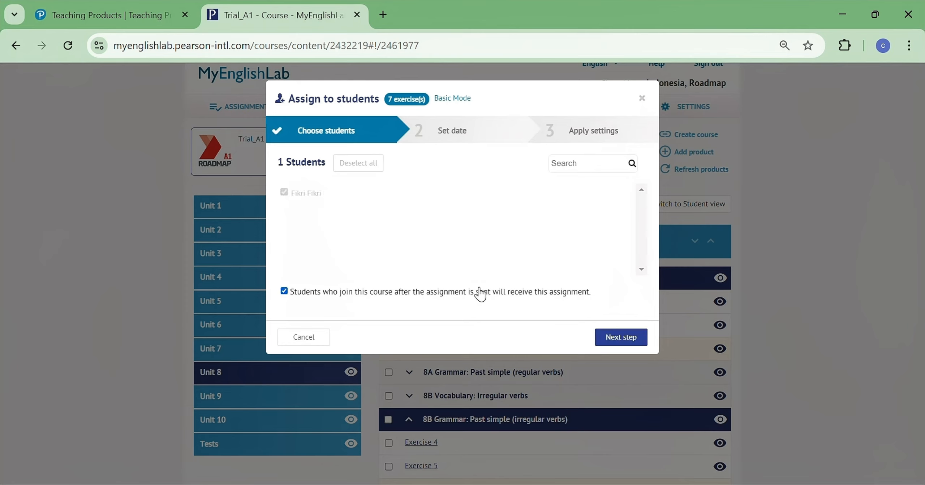
left_click(621, 339)
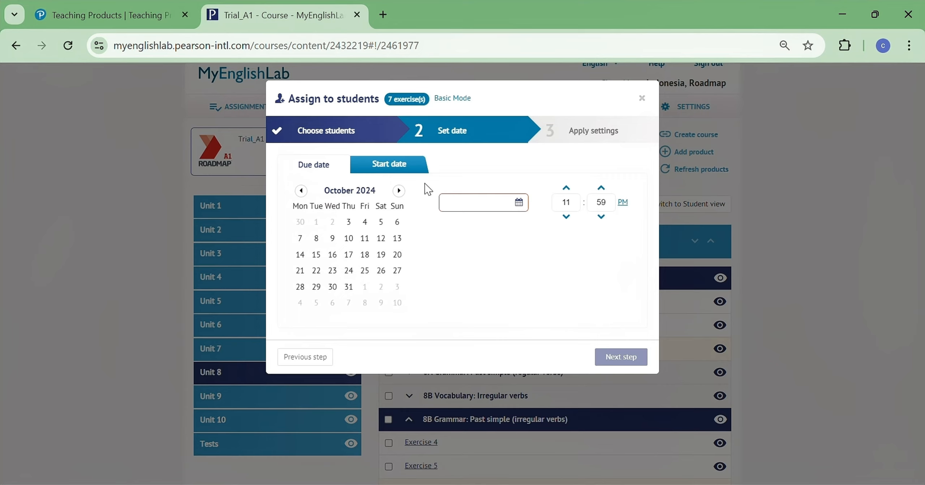
- Turn off immediate start and set the assignment start date to 4 Oct 2024
left_click(392, 165)
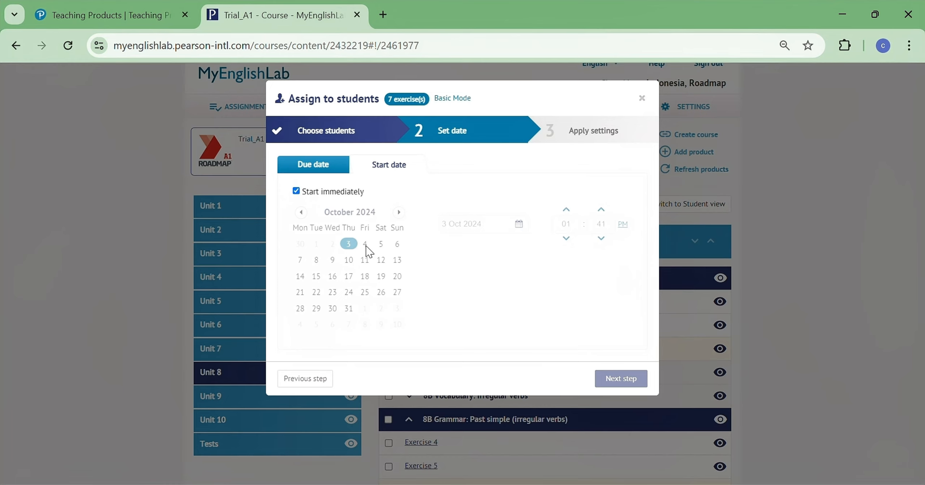
left_click(296, 191)
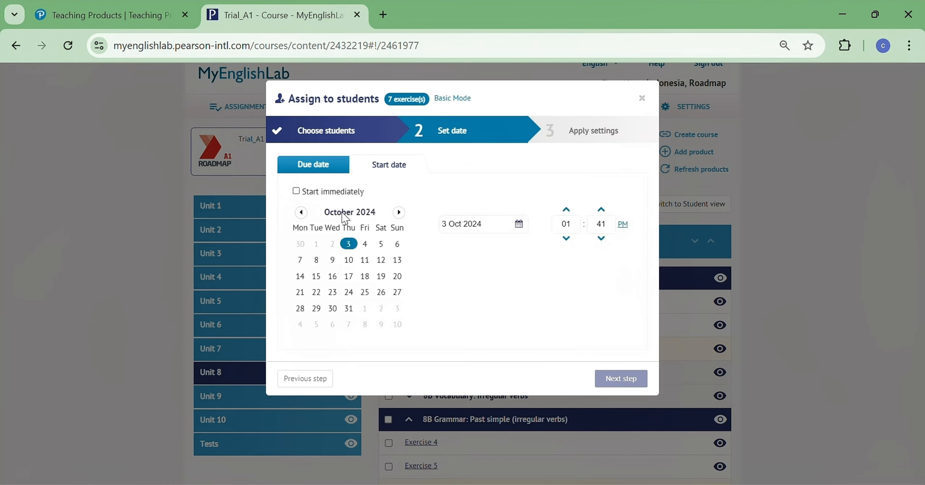
left_click(365, 246)
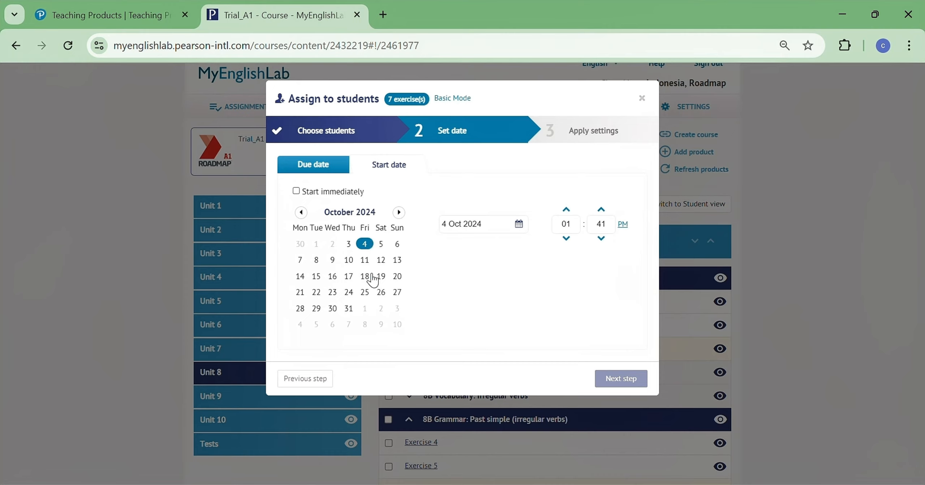
- Set the due date to 18 Oct 2024 and continue to the assignment settings
left_click(330, 168)
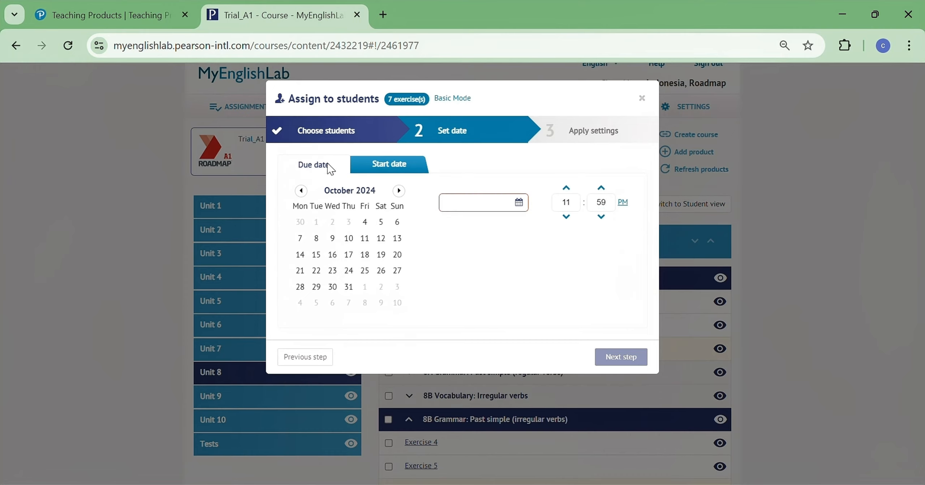
left_click(365, 256)
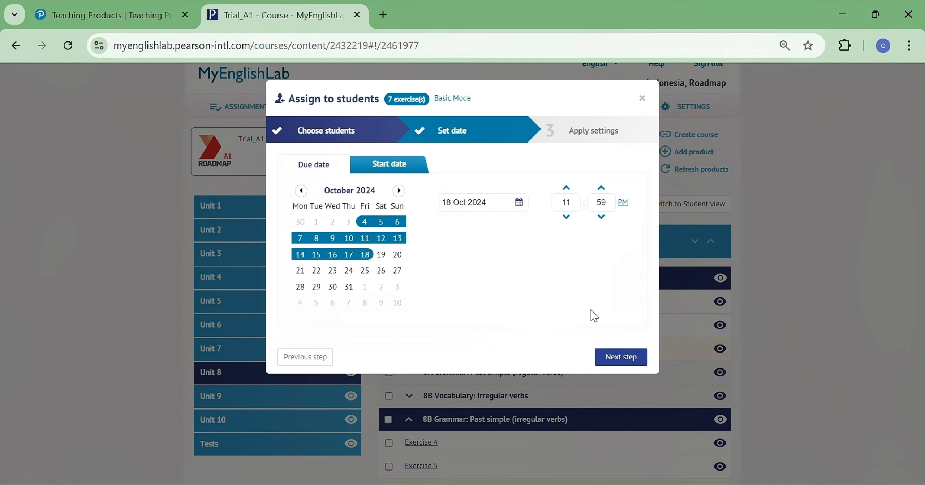
left_click(620, 362)
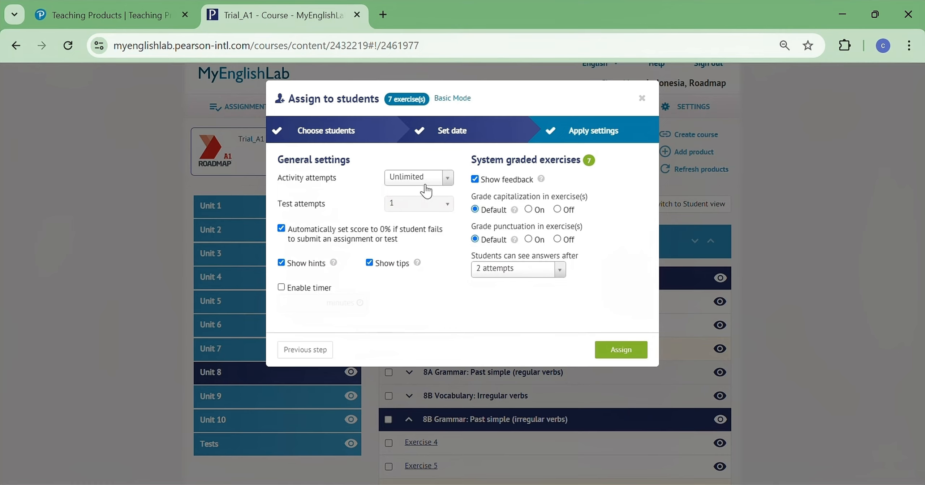
- Set activity attempts to 3 and turn grading of capitalization and punctuation off
left_click(452, 181)
left_click(421, 236)
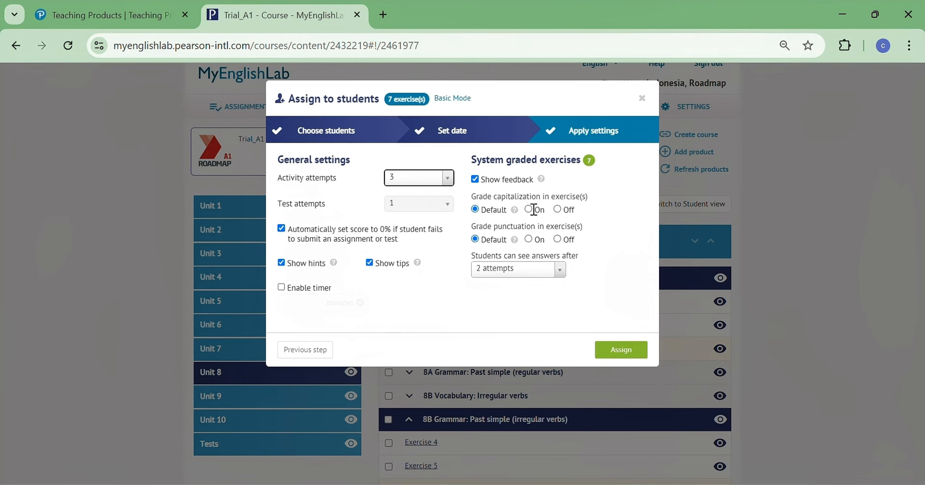
left_click(560, 211)
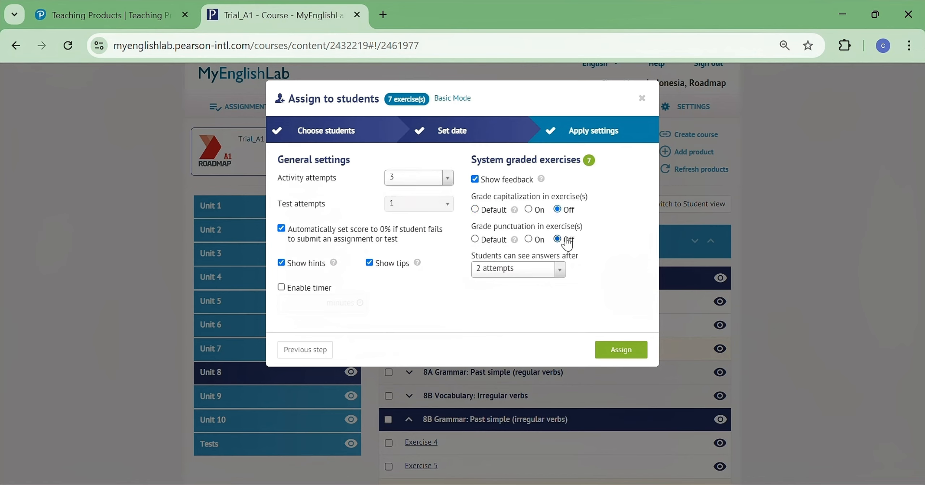
- Let students see answers after 3 attempts, then assign the exercises and close the confirmation
left_click(559, 270)
left_click(515, 338)
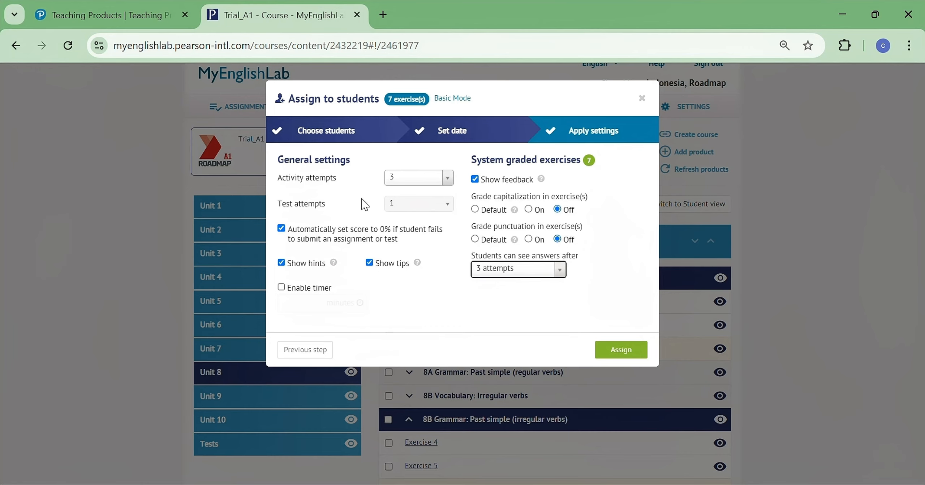
triple_click(288, 210)
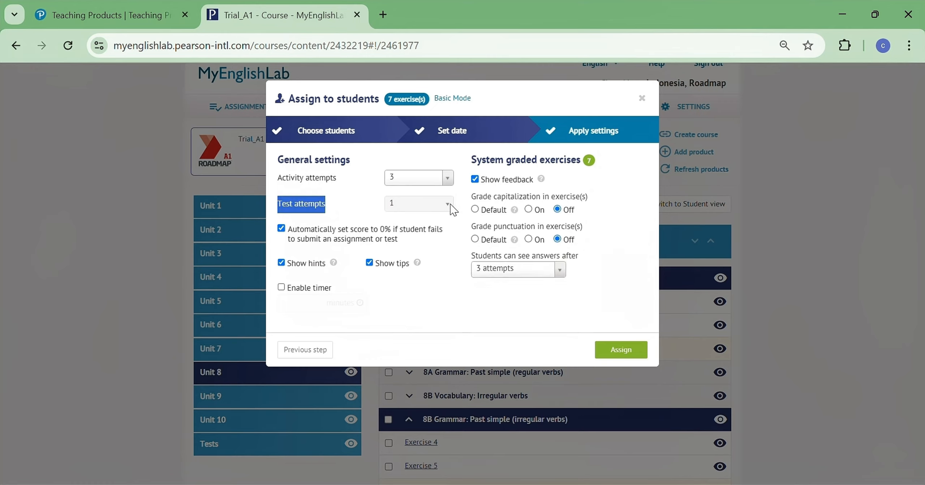
left_click(366, 199)
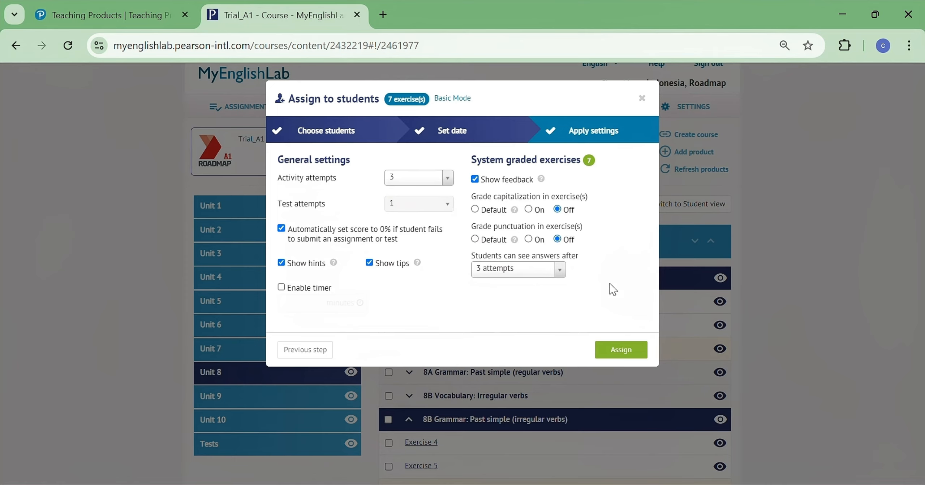
left_click(627, 354)
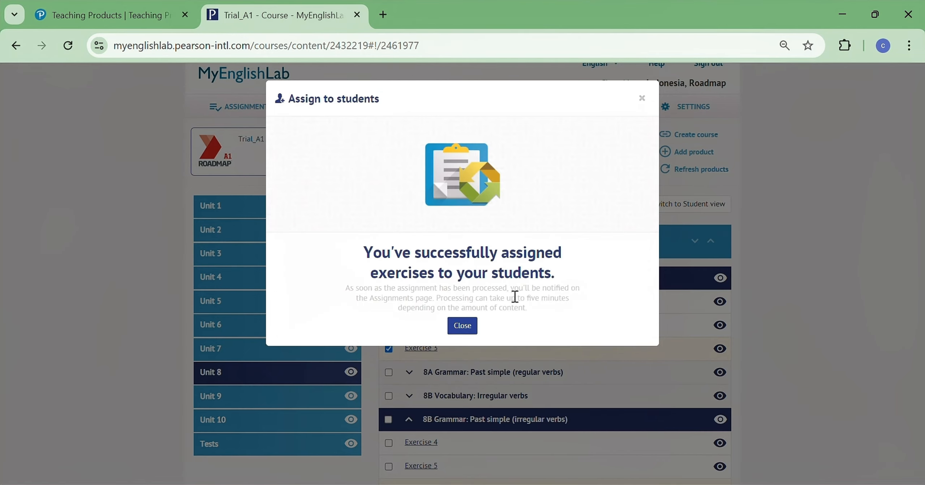
left_click(468, 330)
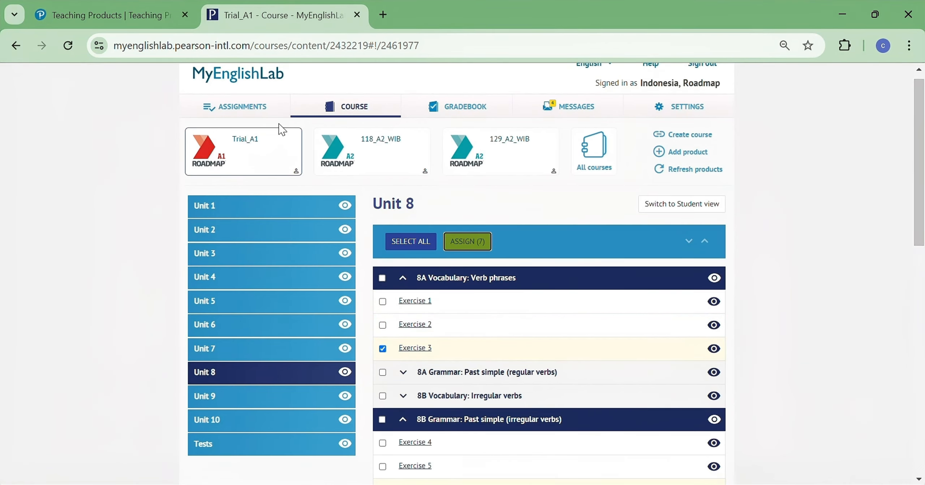
- Open Assignments & Events and filter the recent activity by the Trial_A1 course
left_click(260, 114)
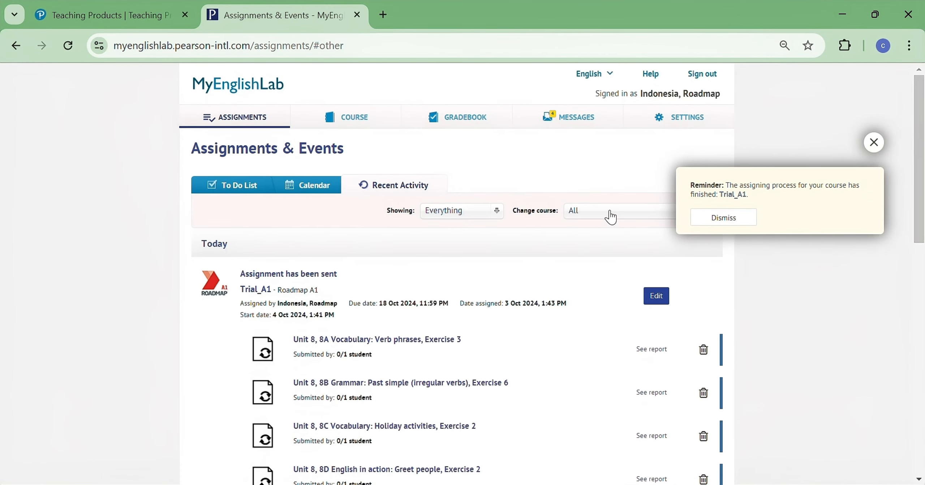
left_click(609, 213)
left_click(610, 234)
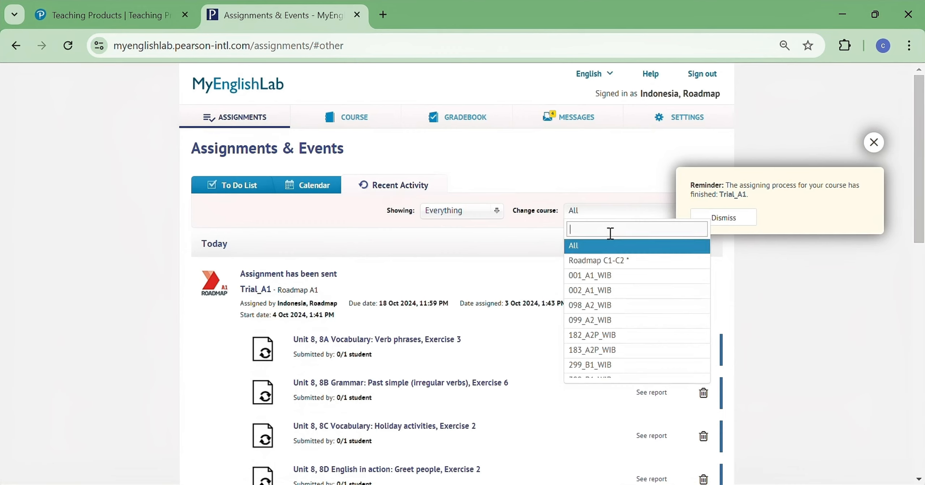
type("trial")
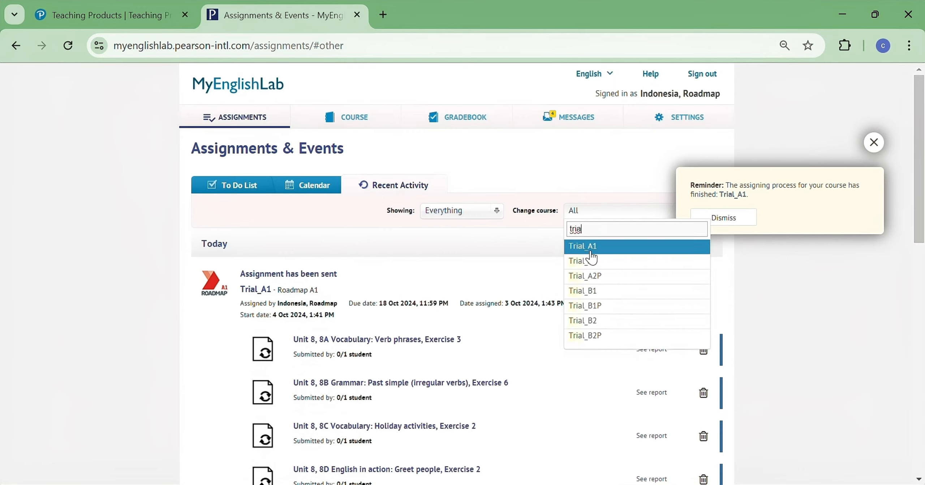
left_click(586, 251)
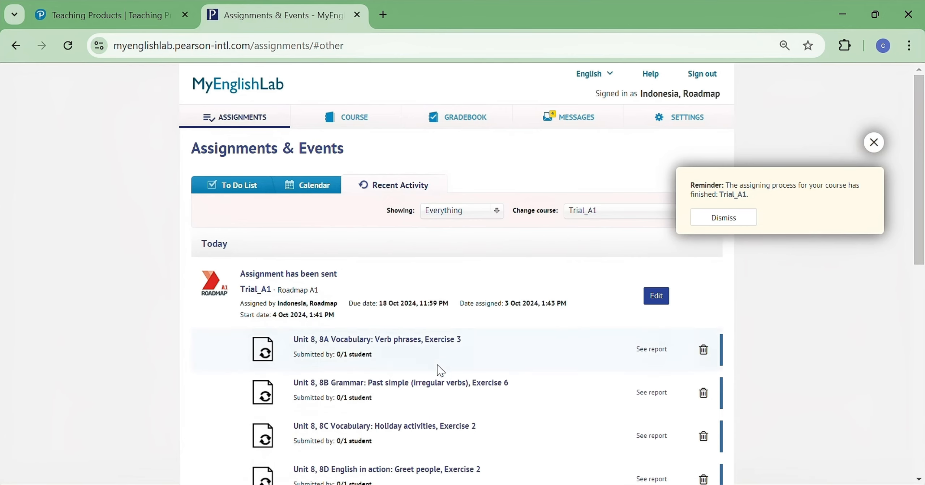
- Review the sent assignment's due date, assigned date and start date
scroll(383, 366, "down", 3)
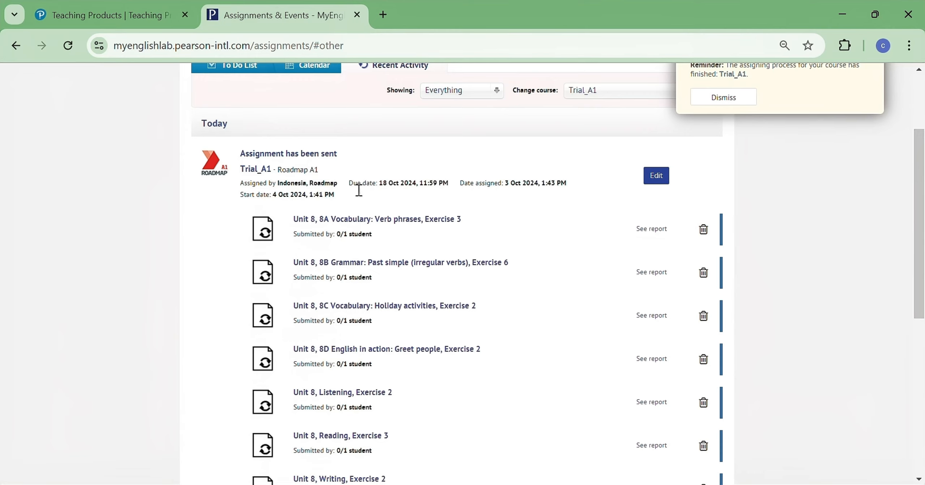
left_click_drag(349, 186, 449, 184)
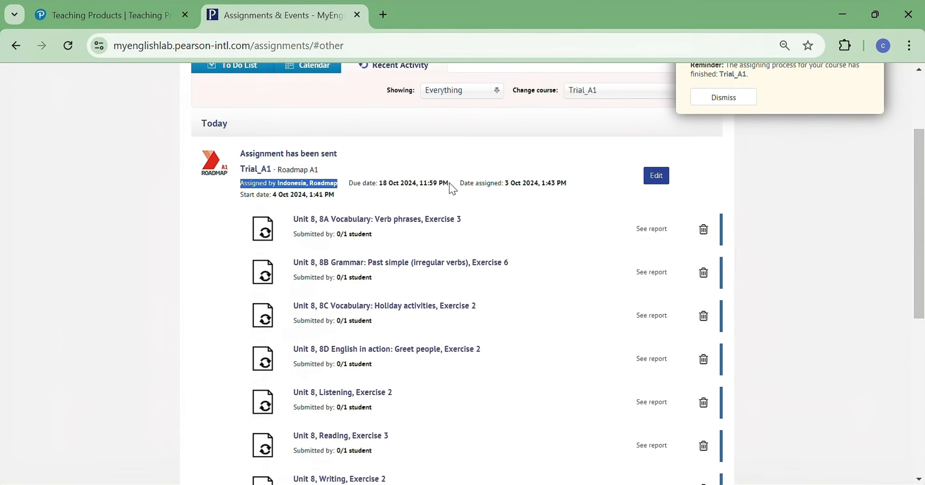
left_click_drag(511, 191, 539, 192)
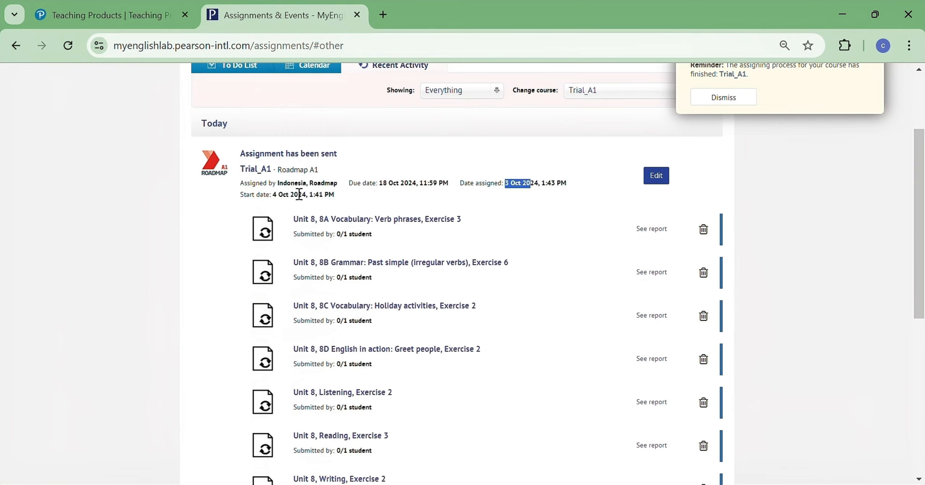
left_click_drag(274, 195, 290, 199)
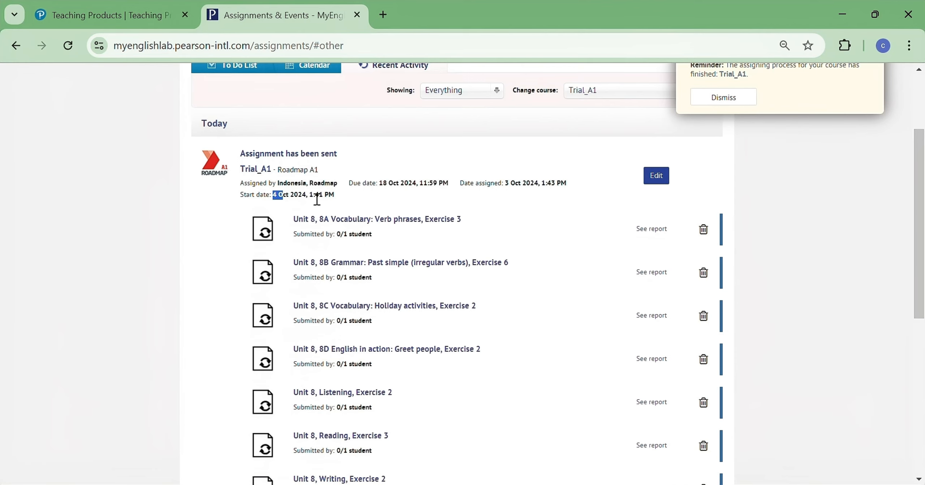
left_click(540, 215)
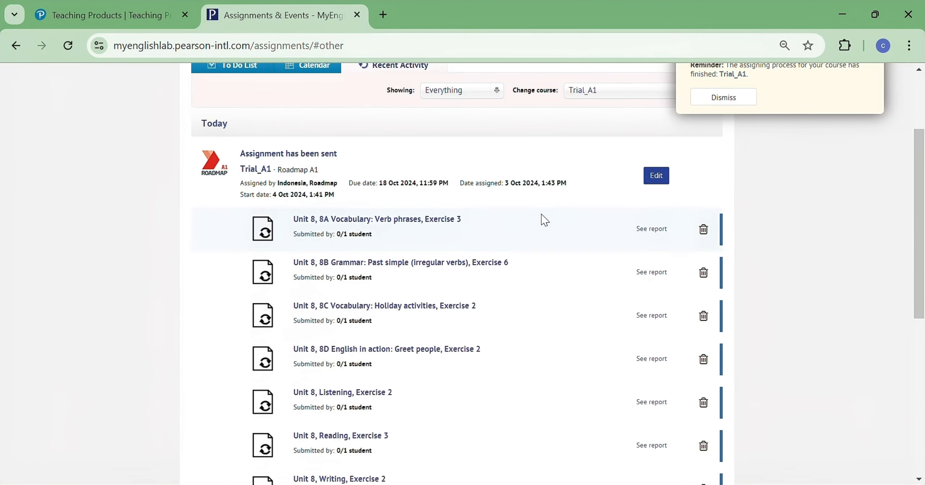
- Edit the assignment settings and save due date 2024-10-18 at 11:00 PM and start date 2024-10-04 at 01:00 PM
left_click(651, 181)
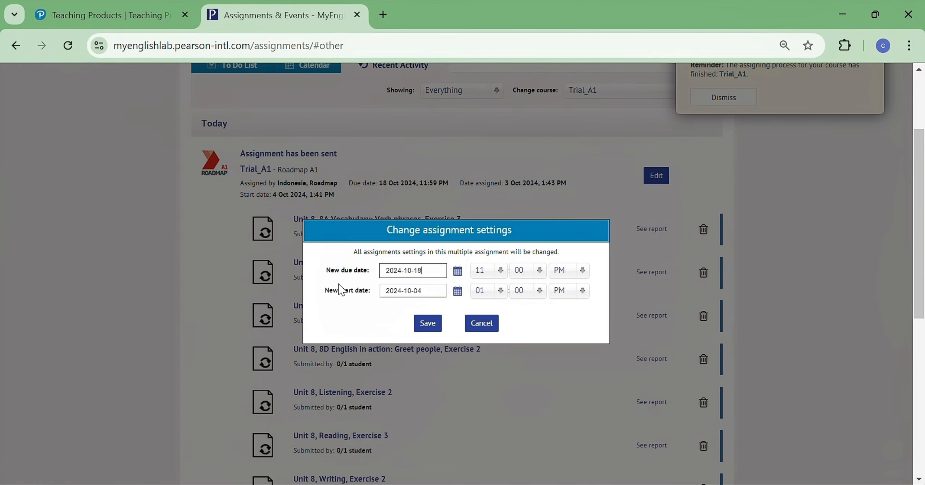
left_click(458, 273)
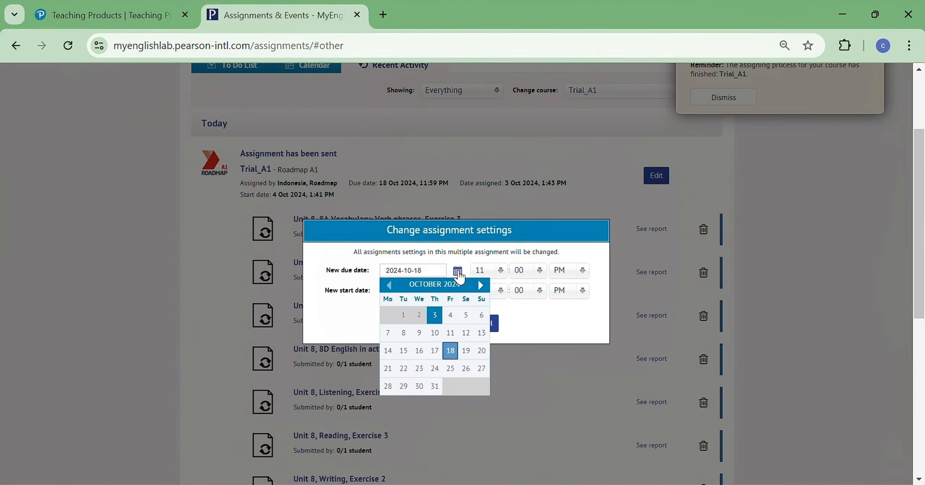
left_click(547, 326)
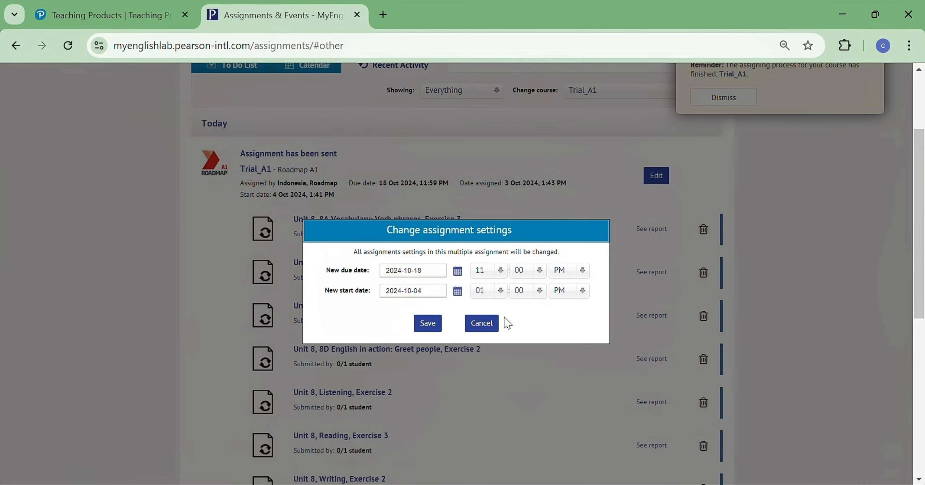
left_click(430, 324)
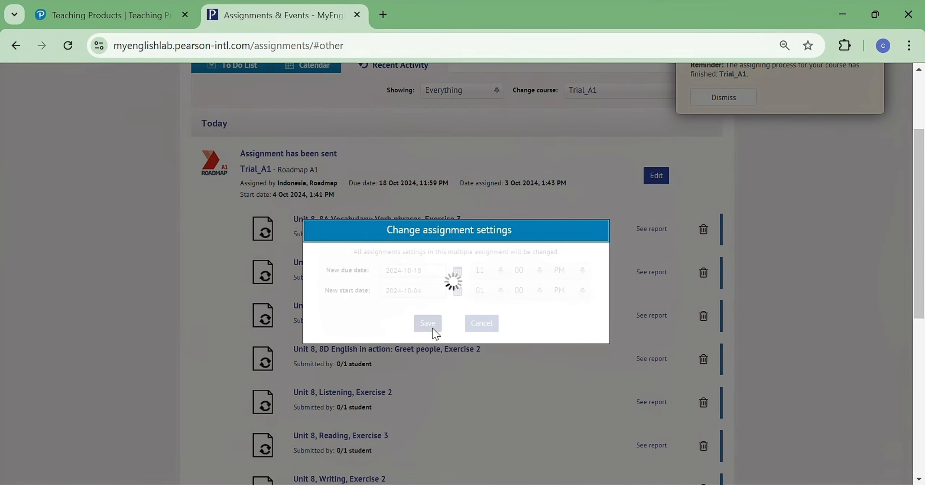
left_click(456, 303)
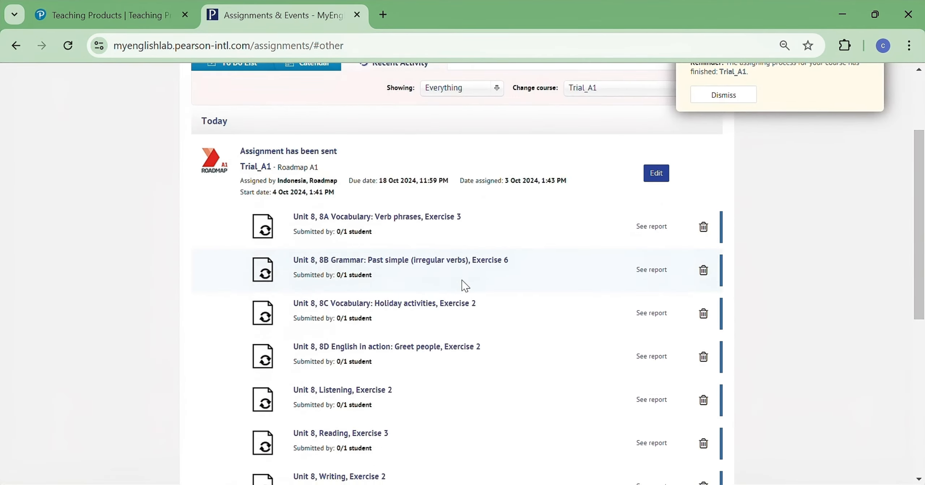
- Check the assignment's updated due and start dates
scroll(463, 289, "down", 8)
scroll(452, 307, "up", 10)
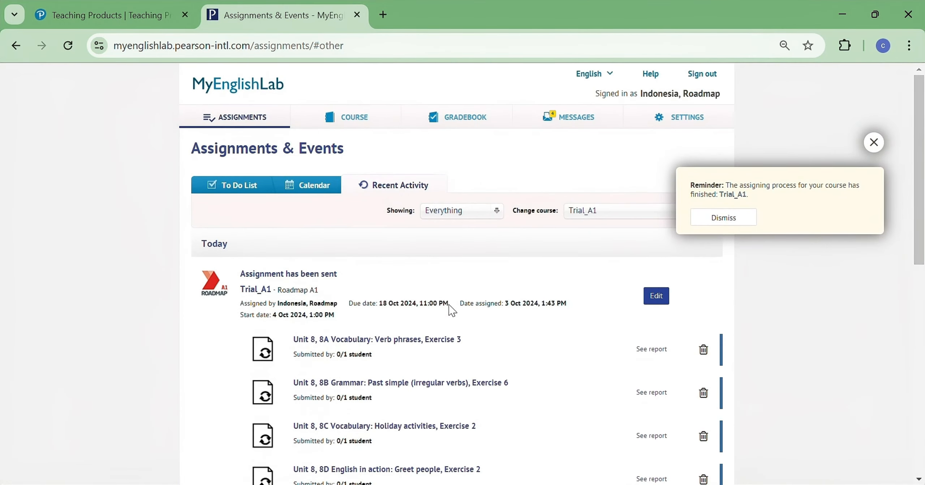
scroll(452, 310, "down", 3)
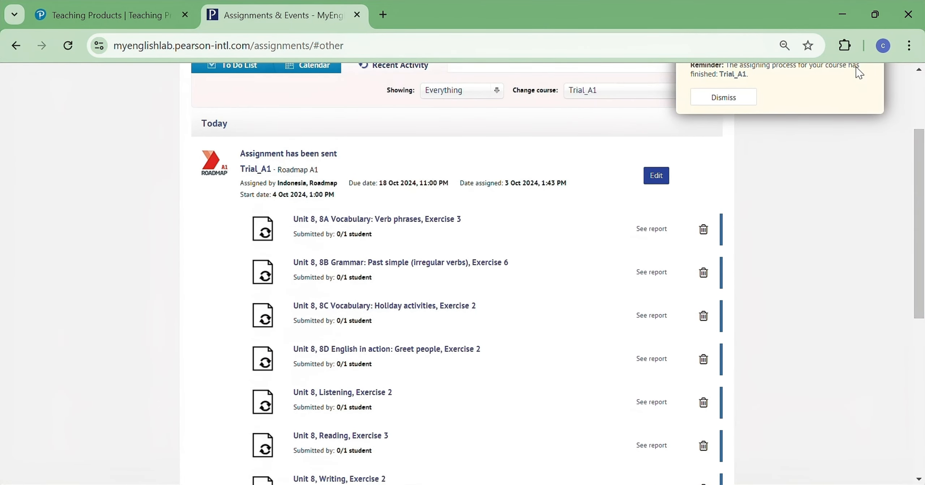